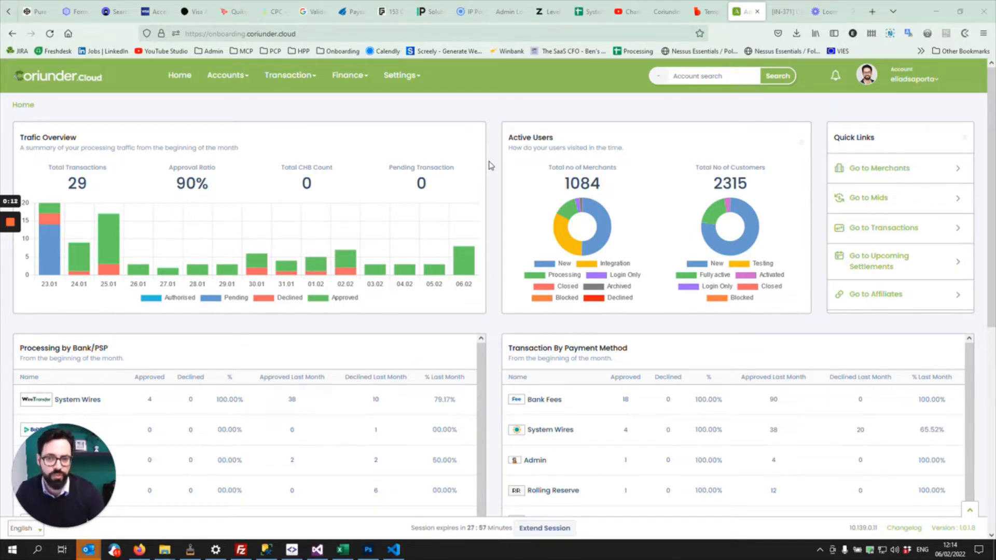
- Open the risk settings of the Hackommerce merchant account
{"action": "left_click", "coordinate": [236, 76]}
{"action": "left_click", "coordinate": [37, 128]}
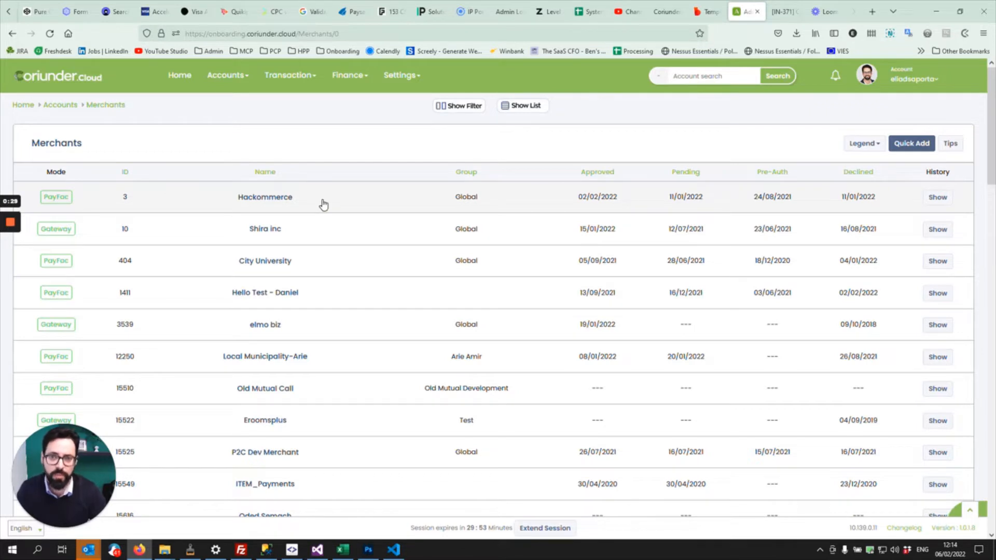
{"action": "left_click", "coordinate": [322, 202]}
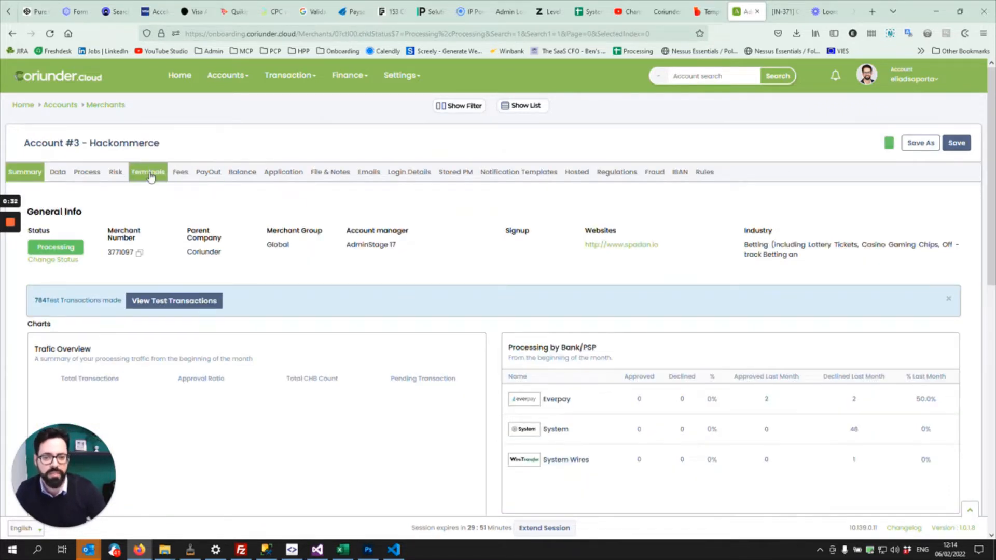
{"action": "left_click", "coordinate": [116, 177]}
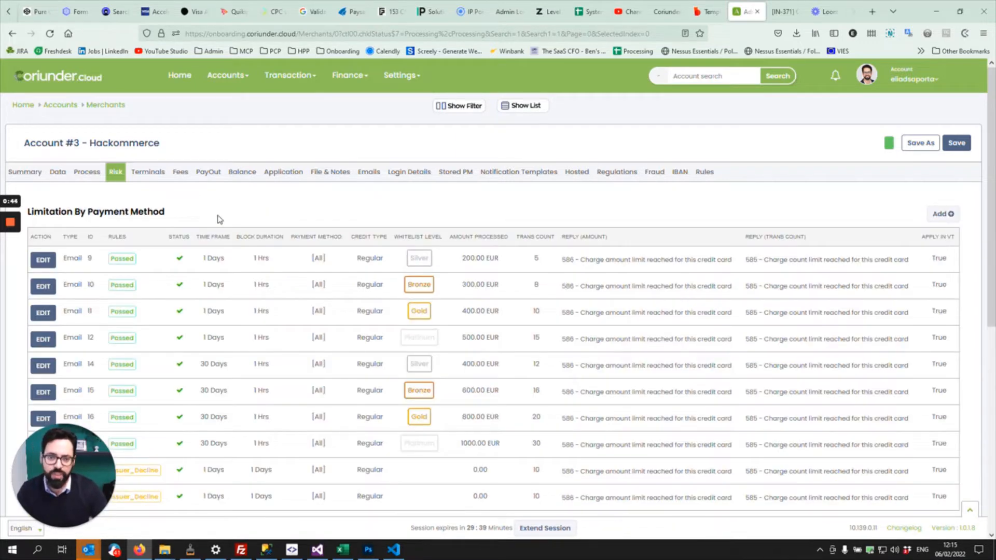
- Add a payment method limitation rule for credit cards with status Passed and credit type Regular
{"action": "scroll", "coordinate": [80, 218], "scroll_direction": "down", "scroll_amount": 2}
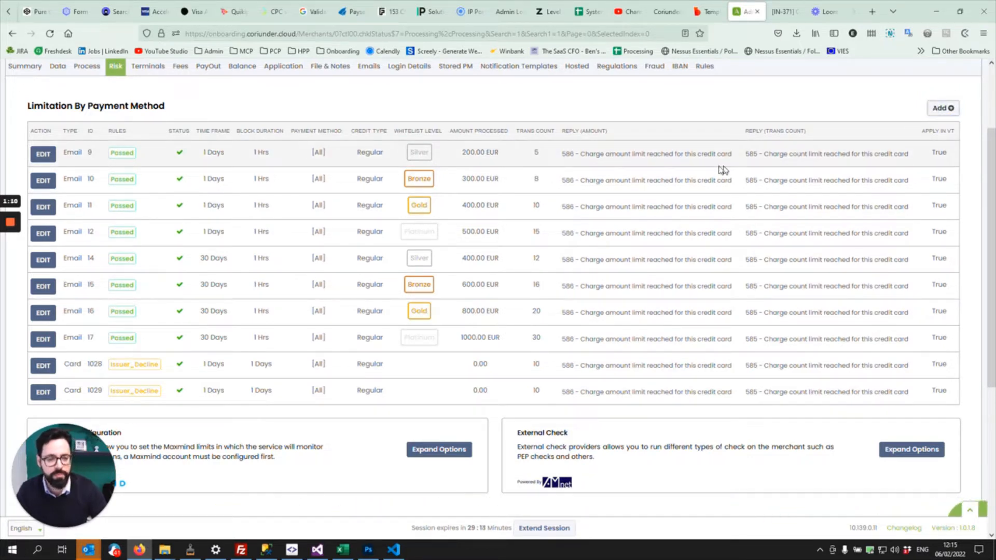
{"action": "left_click", "coordinate": [506, 153]}
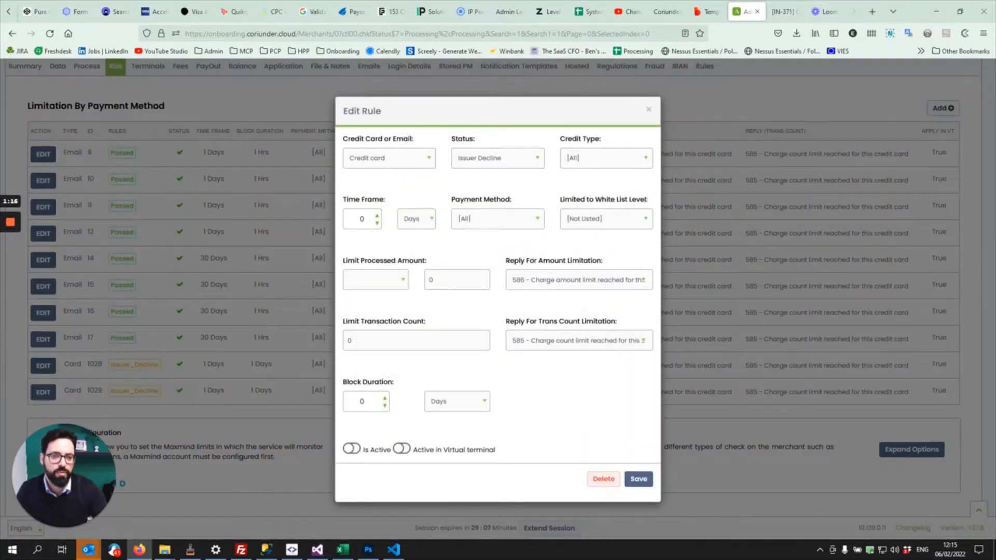
{"action": "left_click", "coordinate": [412, 161]}
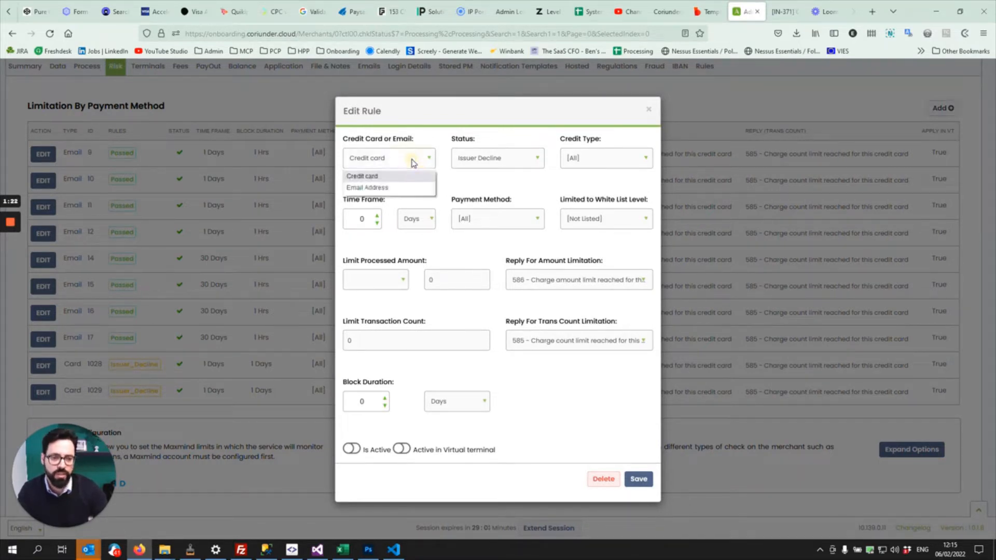
{"action": "left_click", "coordinate": [425, 162]}
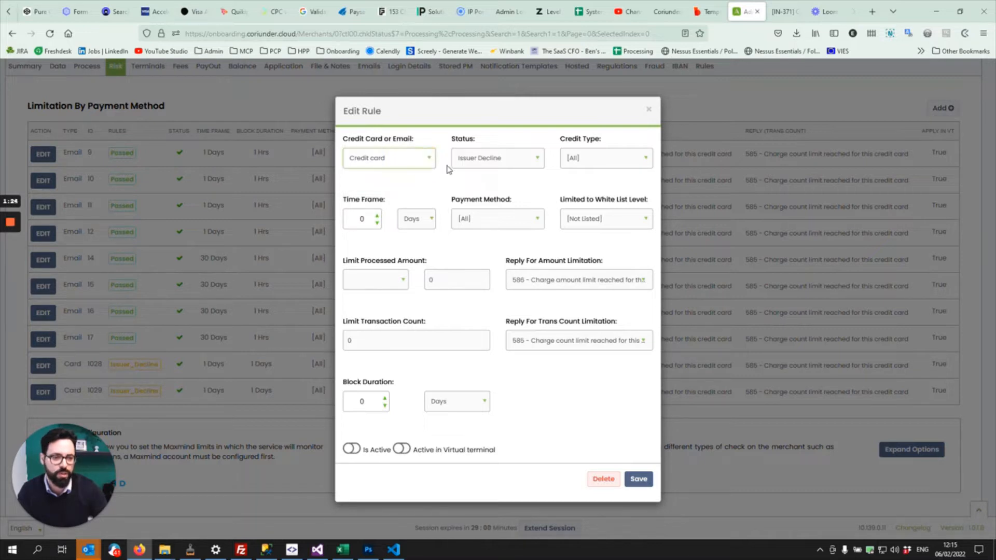
{"action": "left_click", "coordinate": [528, 157]}
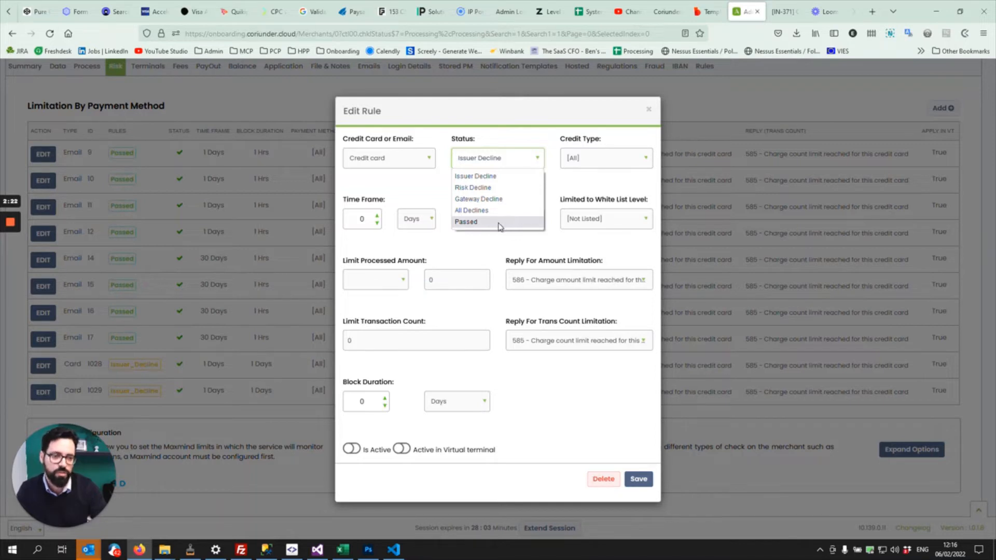
{"action": "left_click", "coordinate": [500, 223]}
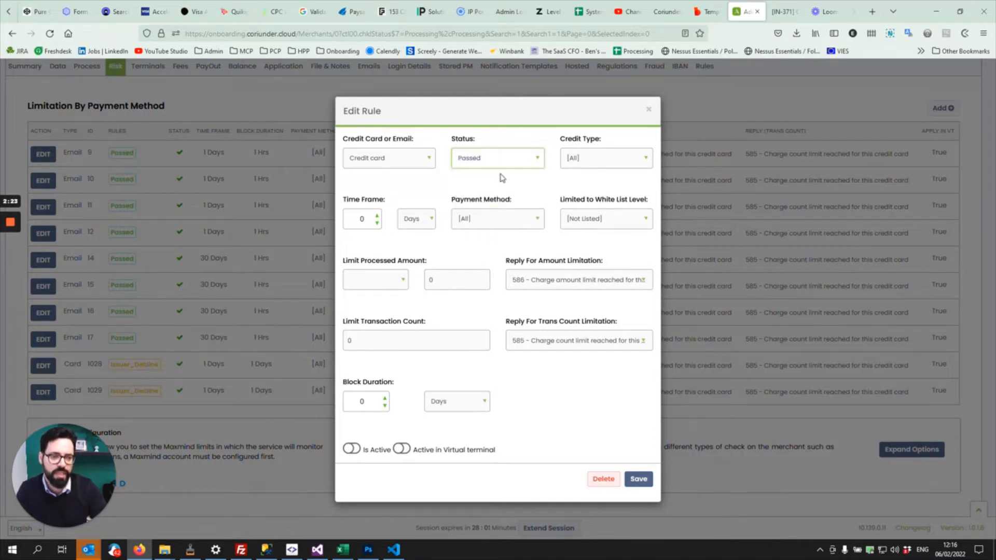
{"action": "left_click", "coordinate": [588, 159]}
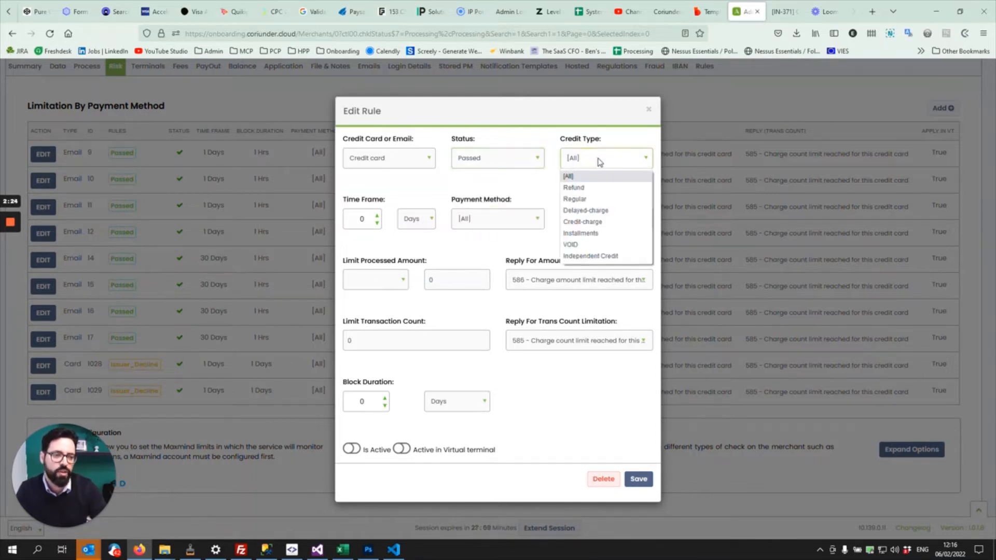
{"action": "left_click", "coordinate": [591, 200]}
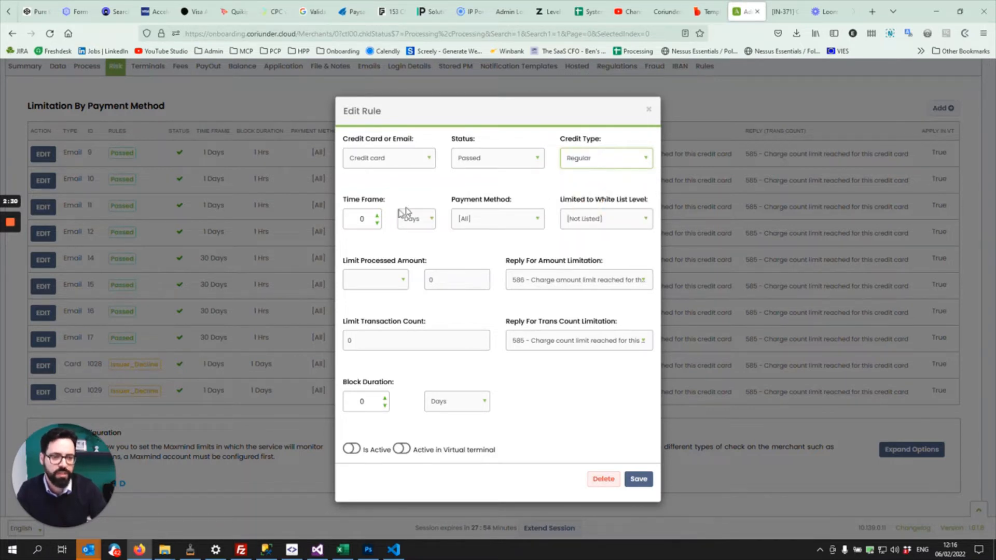
- Set the rule's time frame to 1 day, keeping all payment methods and the white list level Not Listed
{"action": "left_click", "coordinate": [377, 215]}
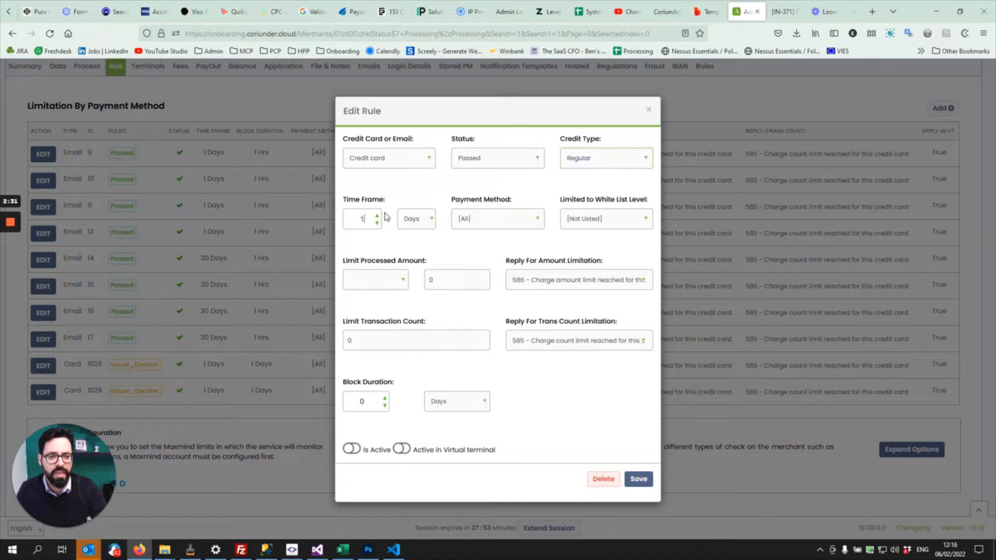
{"action": "left_click", "coordinate": [420, 192]}
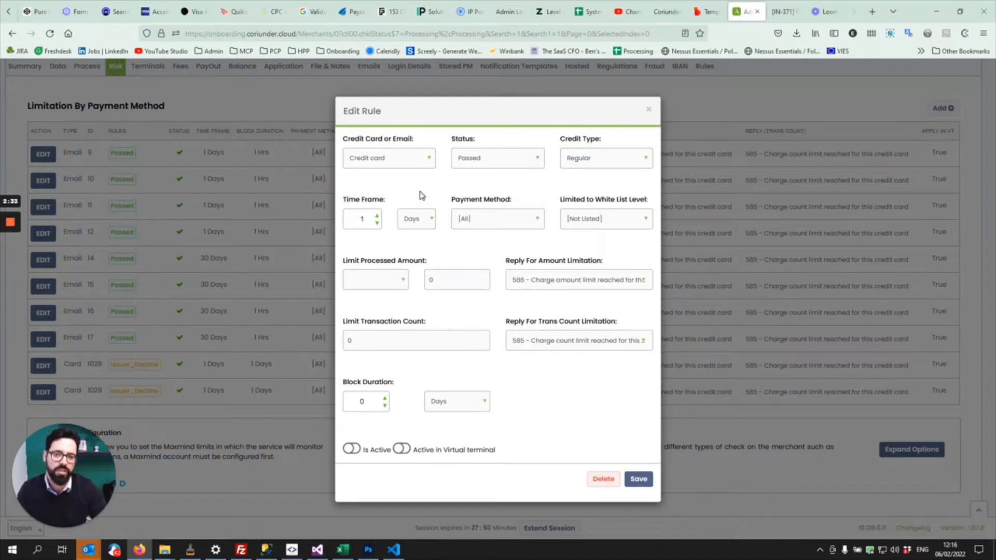
{"action": "left_click", "coordinate": [520, 221]}
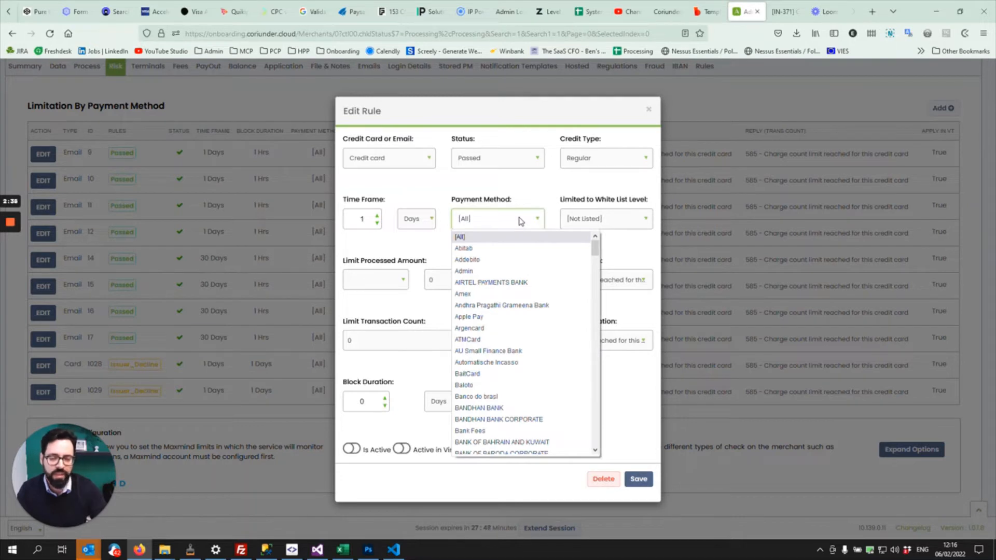
{"action": "left_click", "coordinate": [528, 196]}
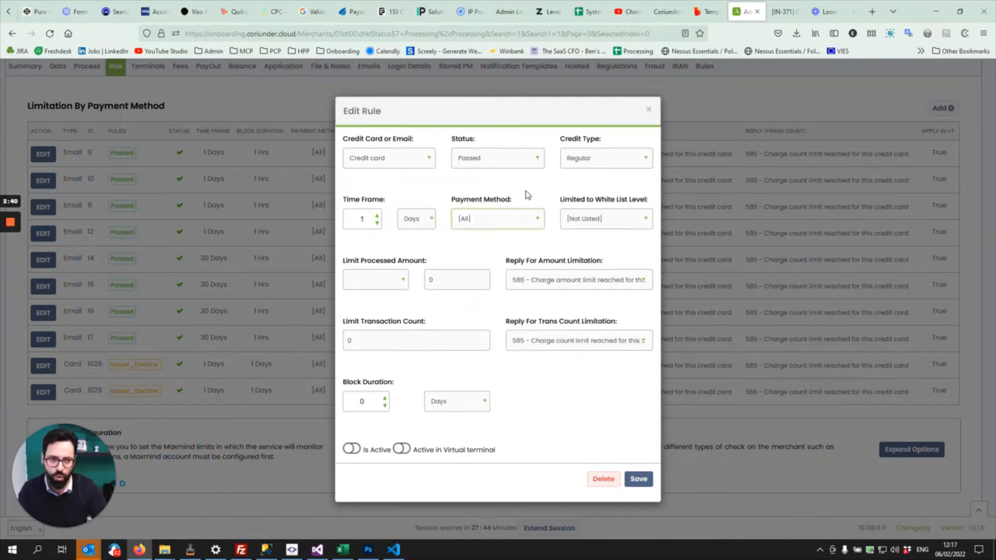
{"action": "left_click", "coordinate": [610, 221]}
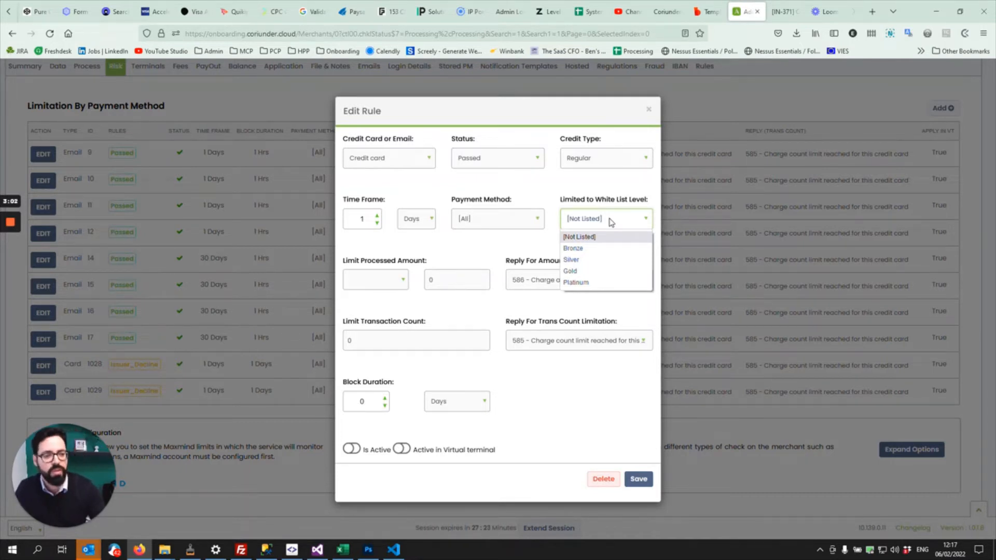
{"action": "left_click", "coordinate": [611, 221]}
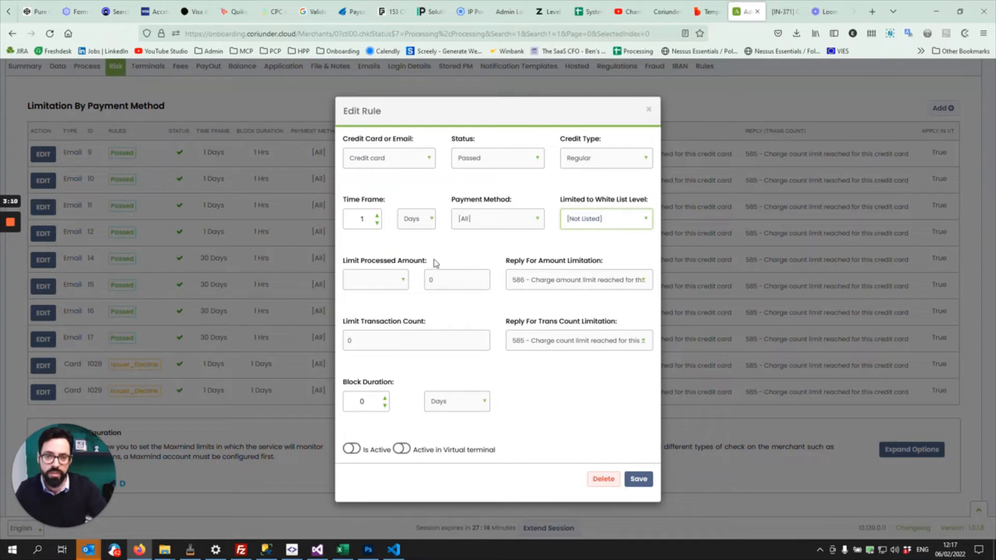
- Limit the rule's processed amount to 1000 USD and its transaction count to 5
{"action": "left_click", "coordinate": [403, 281]}
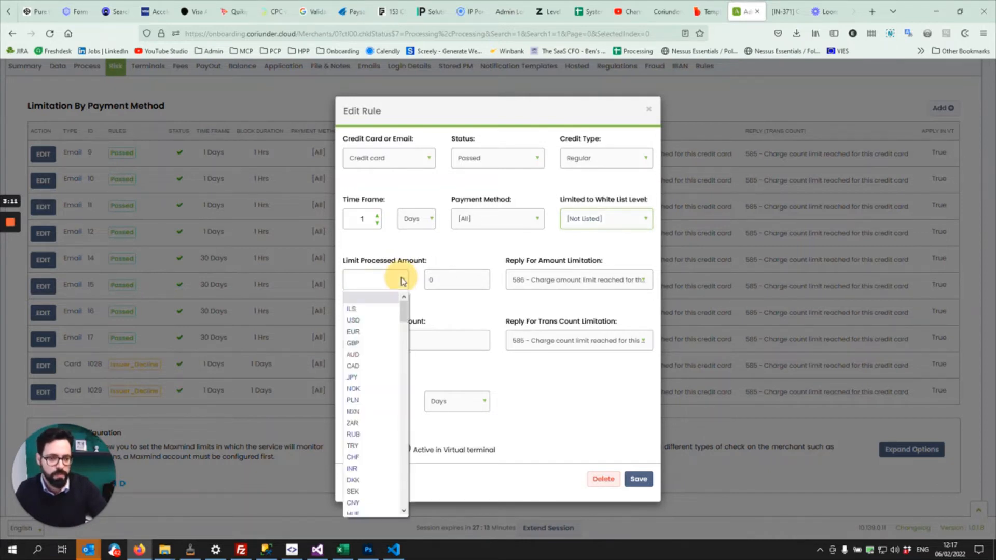
{"action": "left_click", "coordinate": [371, 321]}
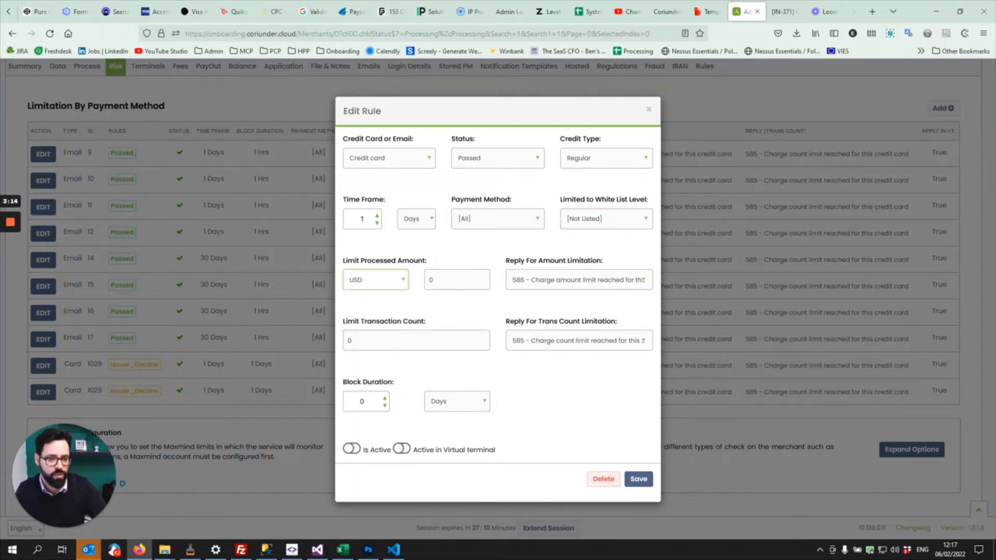
{"action": "left_click_drag", "start_coordinate": [460, 284], "coordinate": [431, 283]}
{"action": "type", "text": "1"}
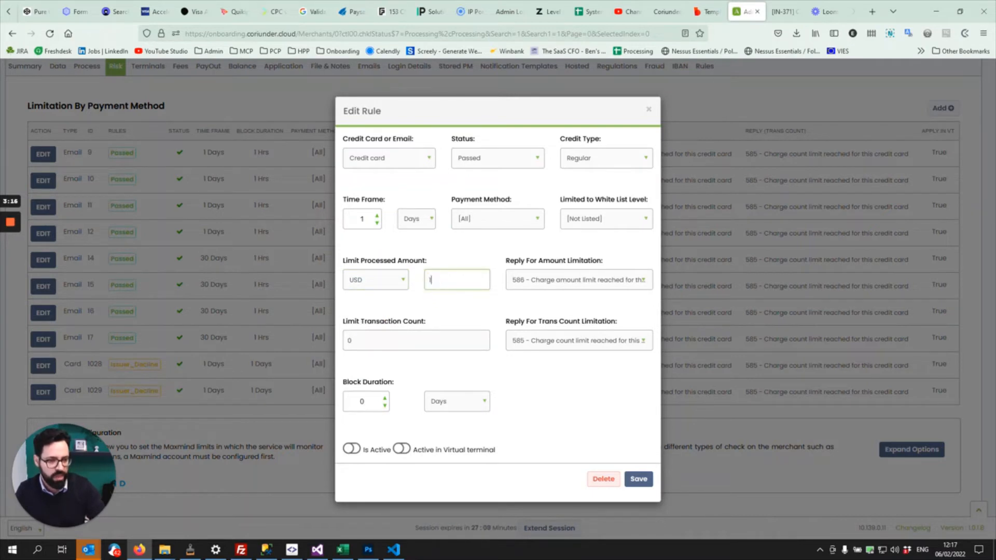
{"action": "type", "text": "000"}
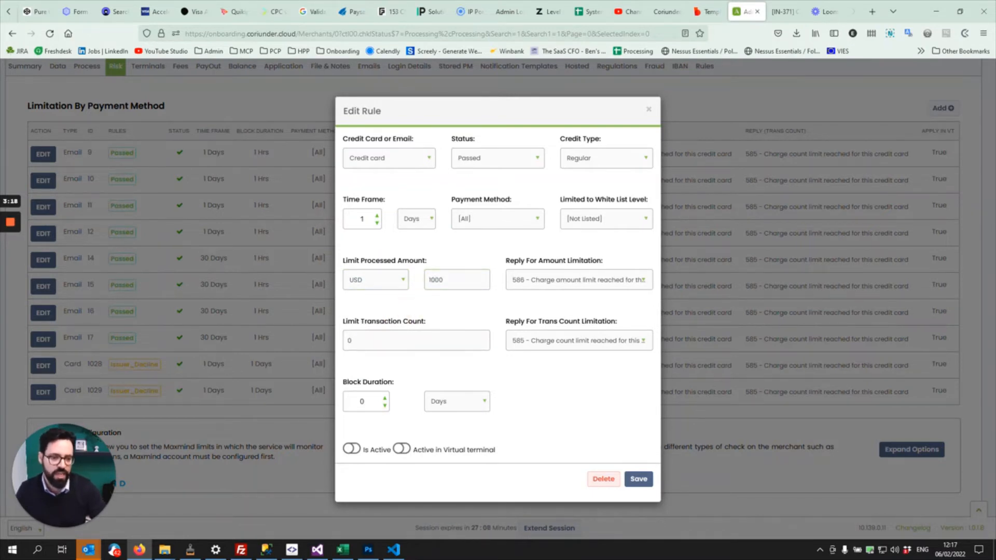
{"action": "left_click_drag", "start_coordinate": [378, 341], "coordinate": [349, 340]}
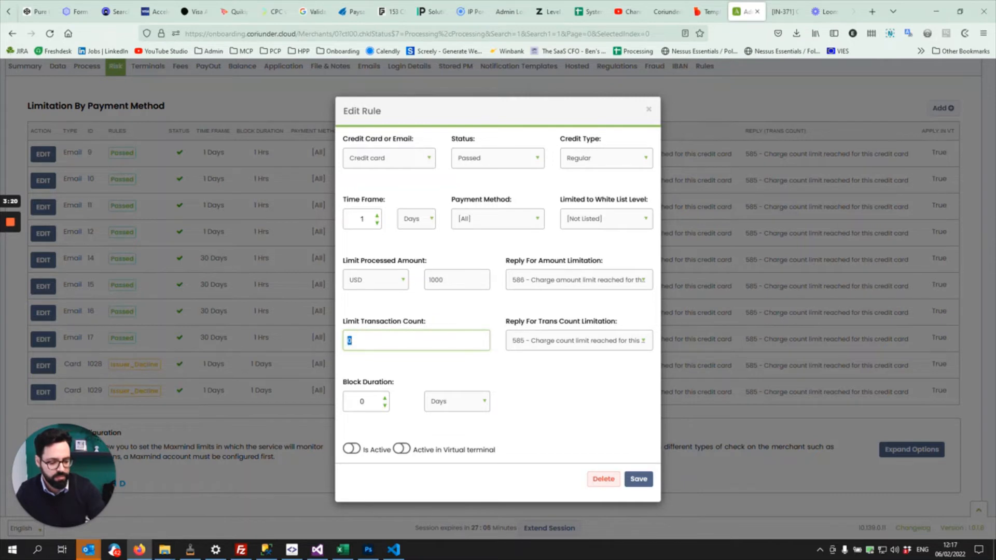
{"action": "type", "text": "5"}
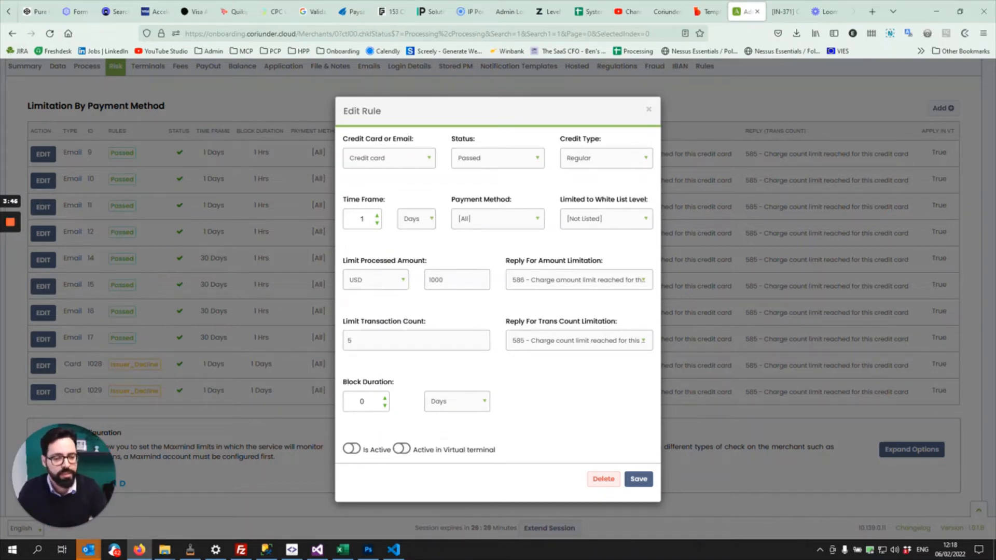
- Switch the rule's status to All Declines and clear the processed amount limit along with its currency
{"action": "left_click", "coordinate": [493, 158]}
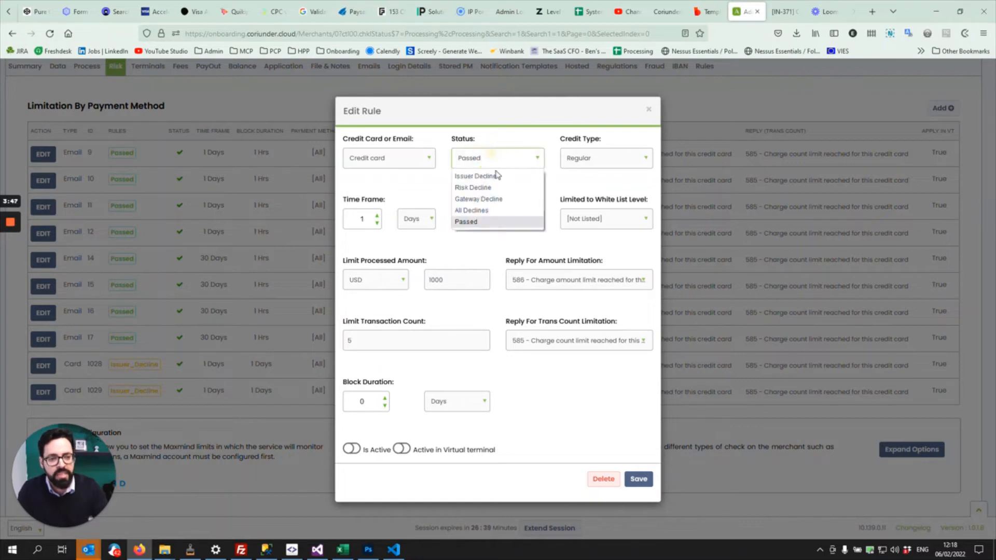
{"action": "left_click", "coordinate": [482, 210]}
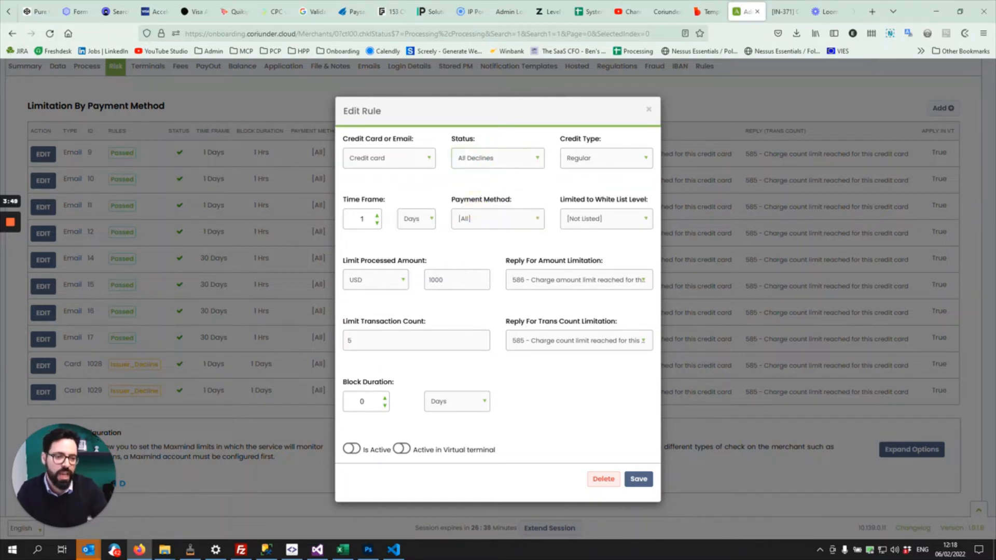
{"action": "double_click", "coordinate": [418, 281]}
{"action": "key", "text": "BackSpace"}
{"action": "left_click", "coordinate": [391, 286]}
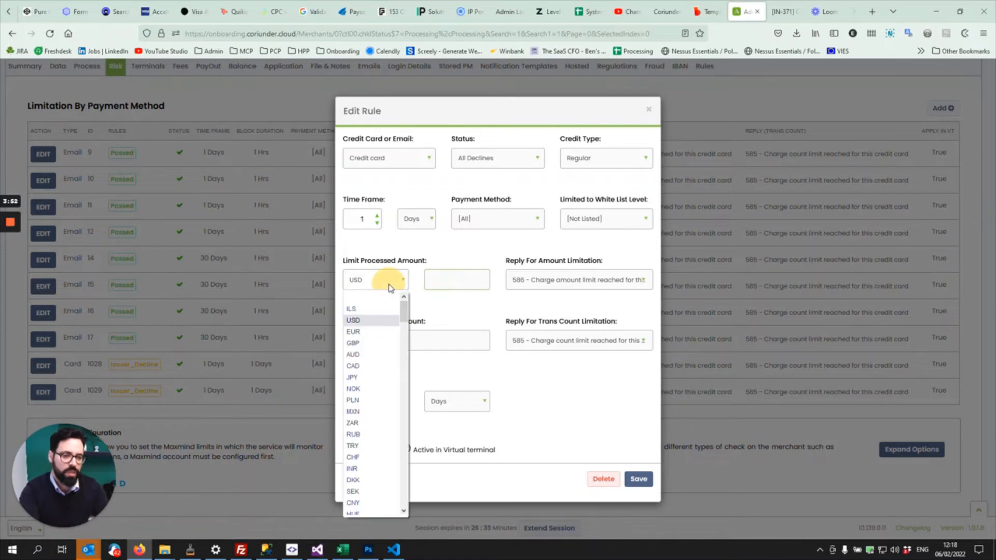
{"action": "left_click", "coordinate": [388, 297]}
- Set the rule's transaction count limit to 3
{"action": "left_click", "coordinate": [358, 340]}
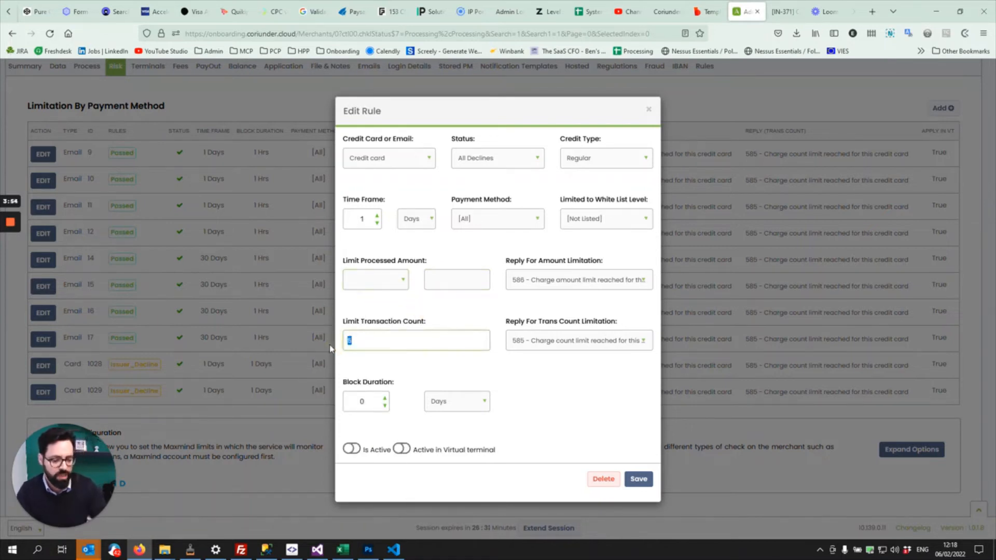
{"action": "key", "text": "BackSpace"}
{"action": "type", "text": "3"}
{"action": "left_click", "coordinate": [475, 324]}
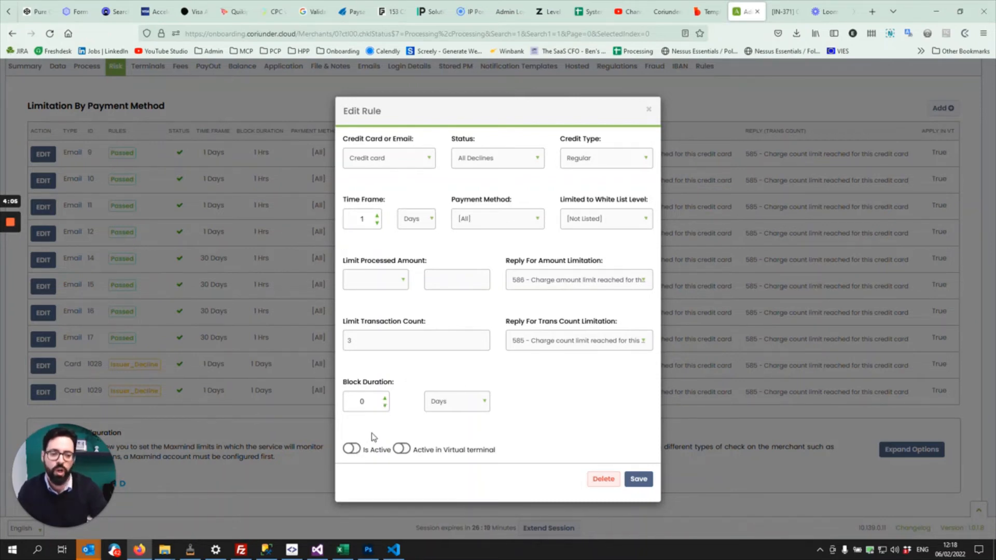
- Set the rule's block duration to 3 hours
{"action": "left_click", "coordinate": [385, 399]}
{"action": "left_click", "coordinate": [476, 404]}
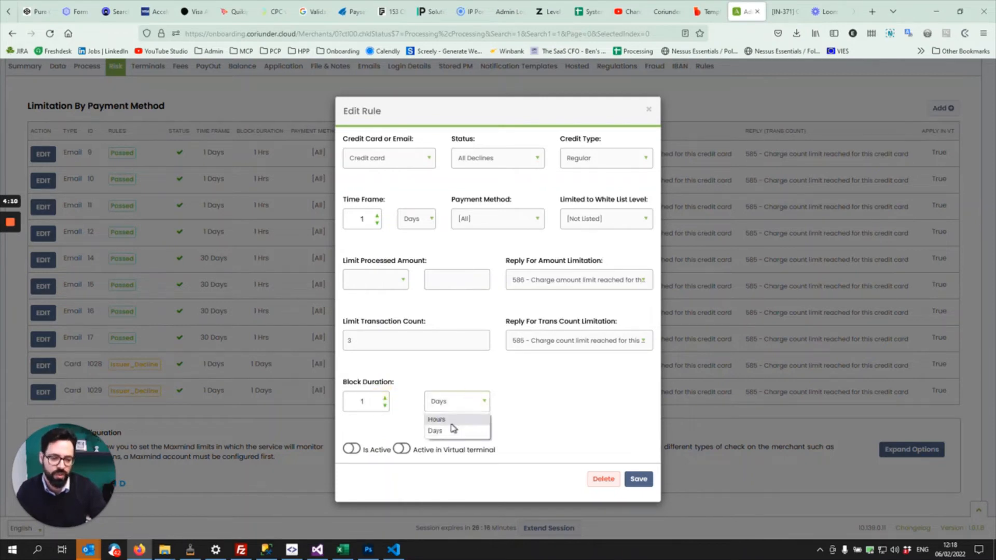
{"action": "left_click", "coordinate": [436, 419]}
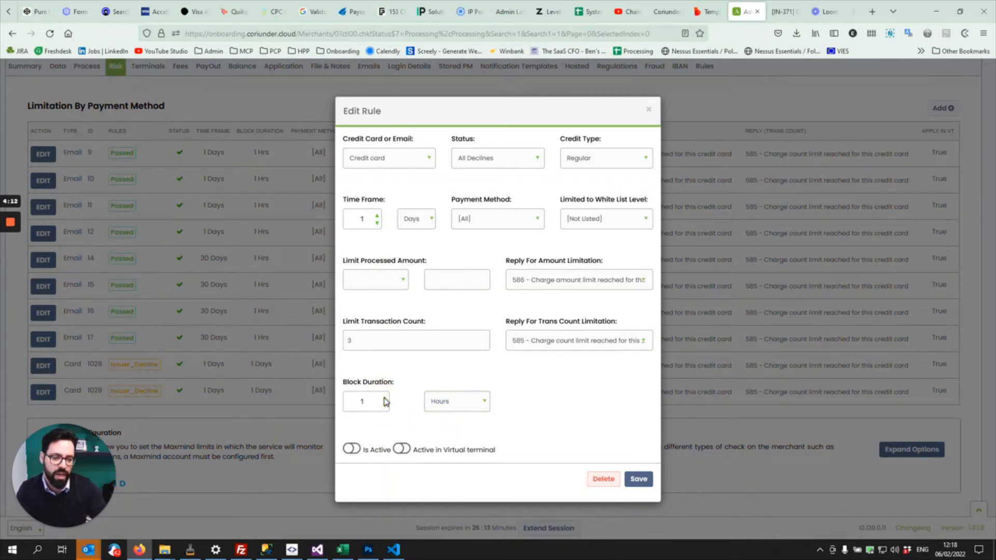
{"action": "left_click", "coordinate": [385, 399]}
{"action": "left_click", "coordinate": [385, 399]}
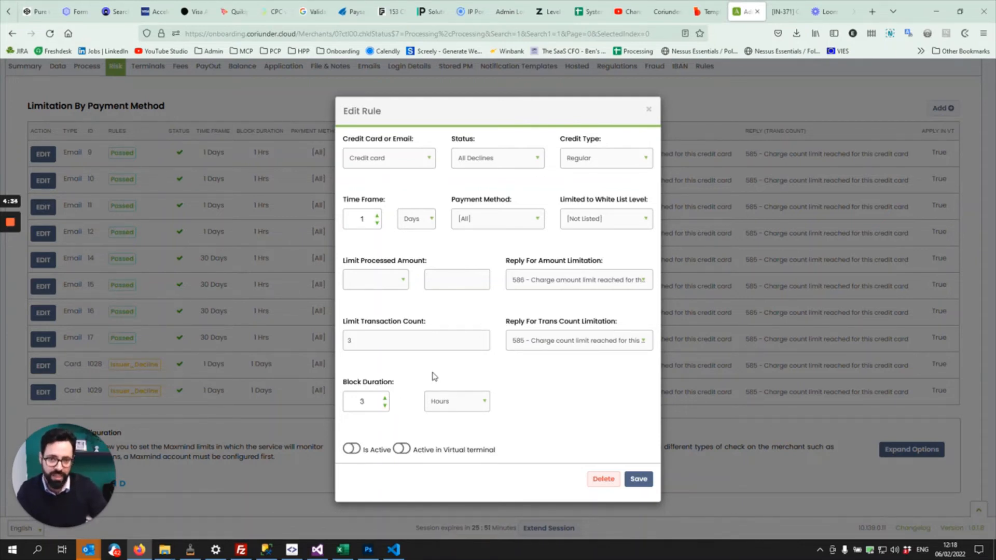
- Activate the rule, including for the virtual terminal, and save it
{"action": "left_click", "coordinate": [354, 451]}
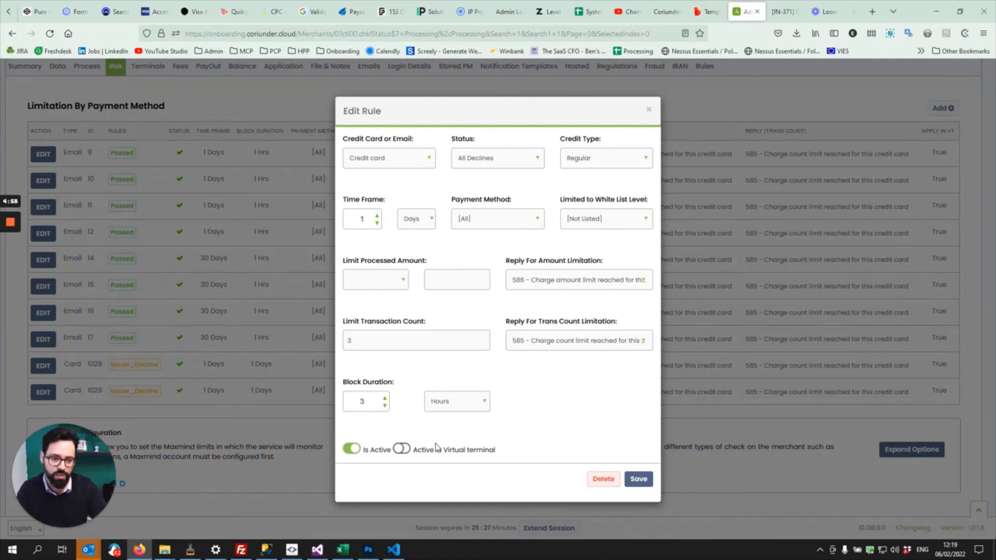
{"action": "left_click", "coordinate": [418, 451]}
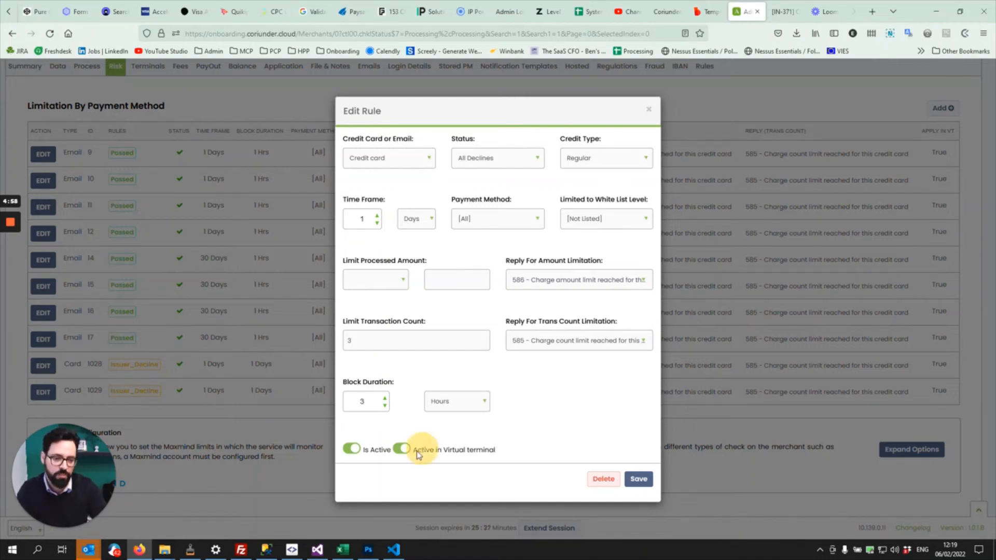
{"action": "left_click", "coordinate": [633, 479]}
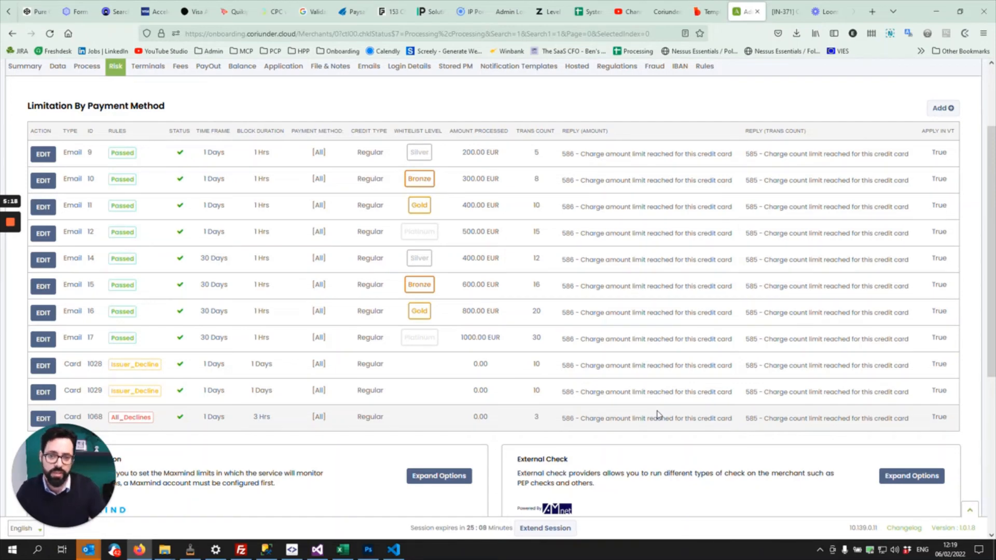
{"action": "scroll", "coordinate": [657, 414], "scroll_direction": "up", "scroll_amount": 3}
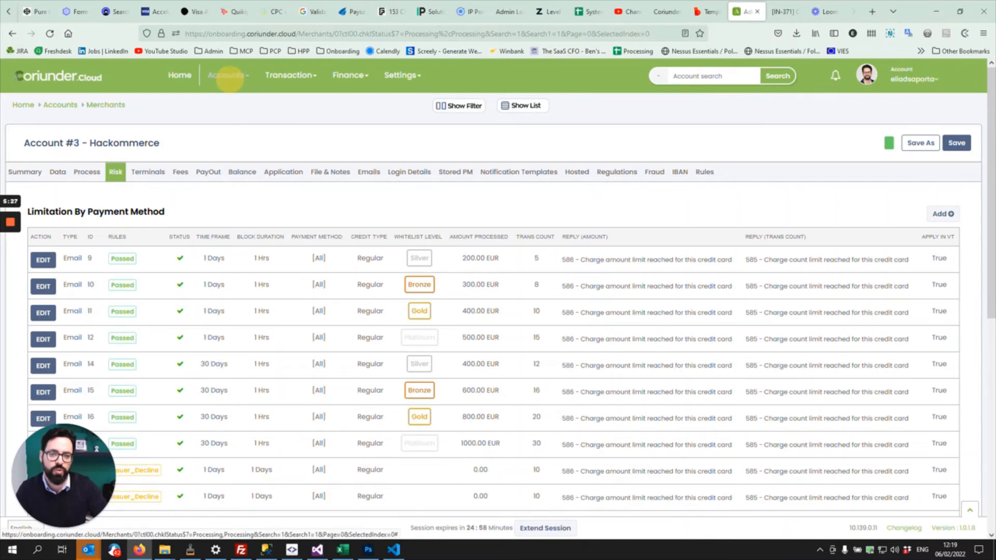
- Open the risk settings of the Paystack test terminal in the debit companies' MID configuration
{"action": "left_click", "coordinate": [224, 77]}
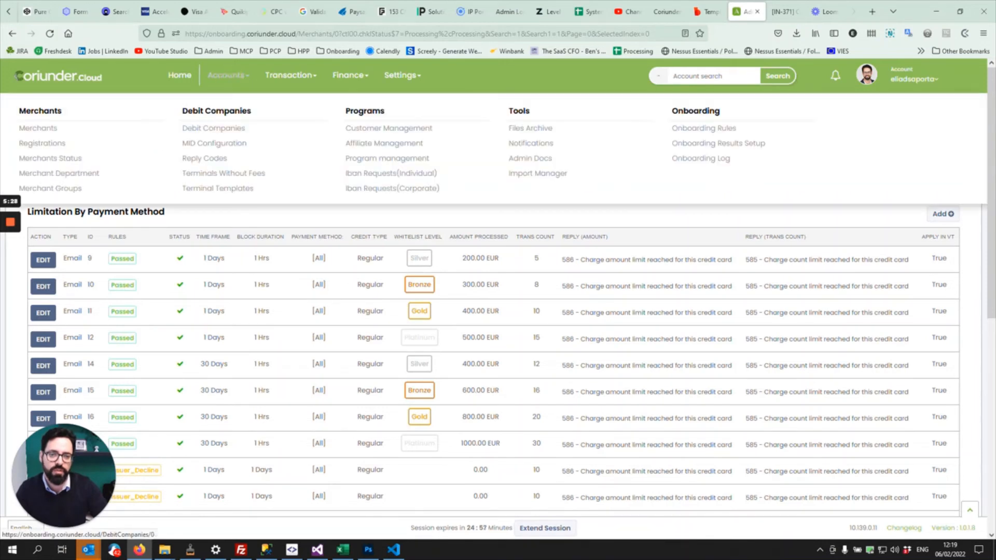
{"action": "left_click", "coordinate": [217, 144]}
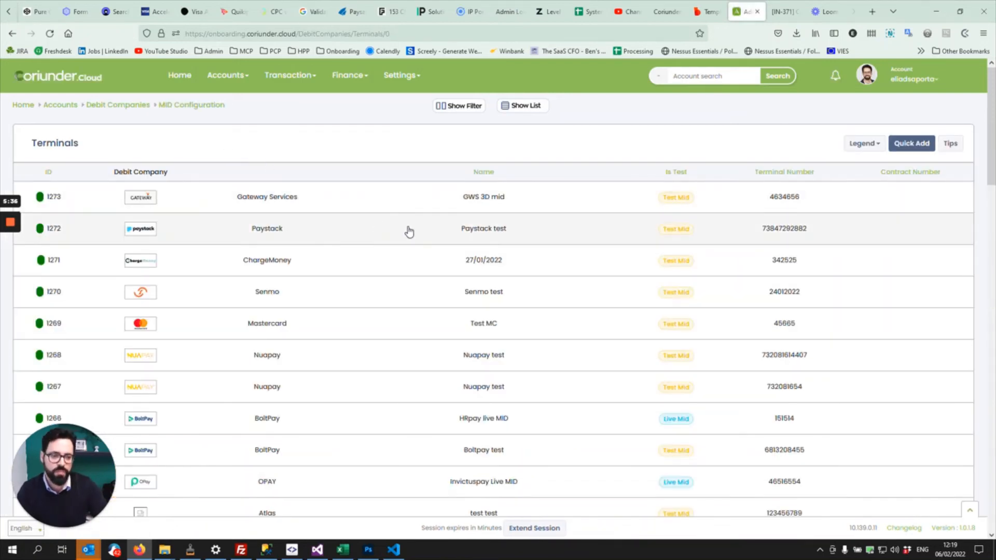
{"action": "left_click", "coordinate": [374, 238]}
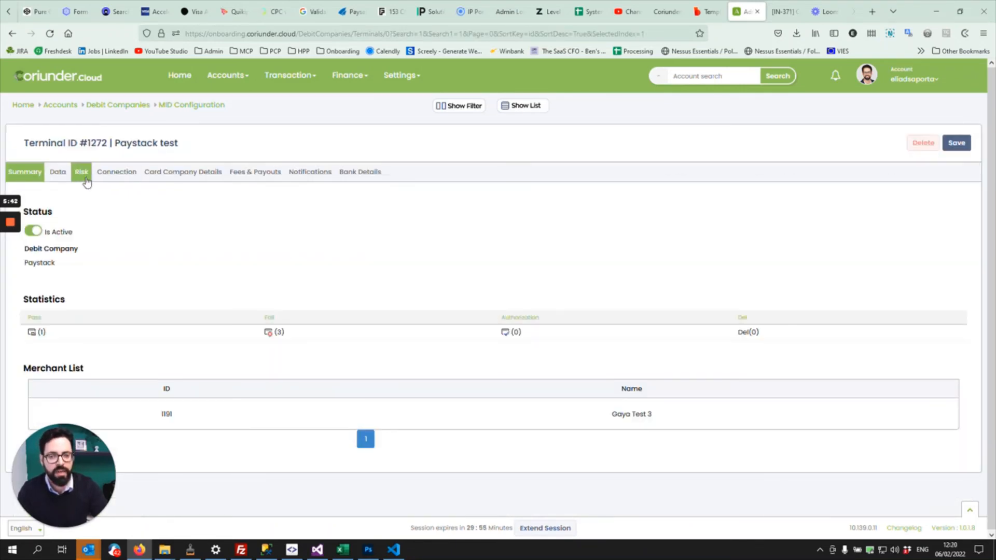
{"action": "left_click", "coordinate": [83, 172]}
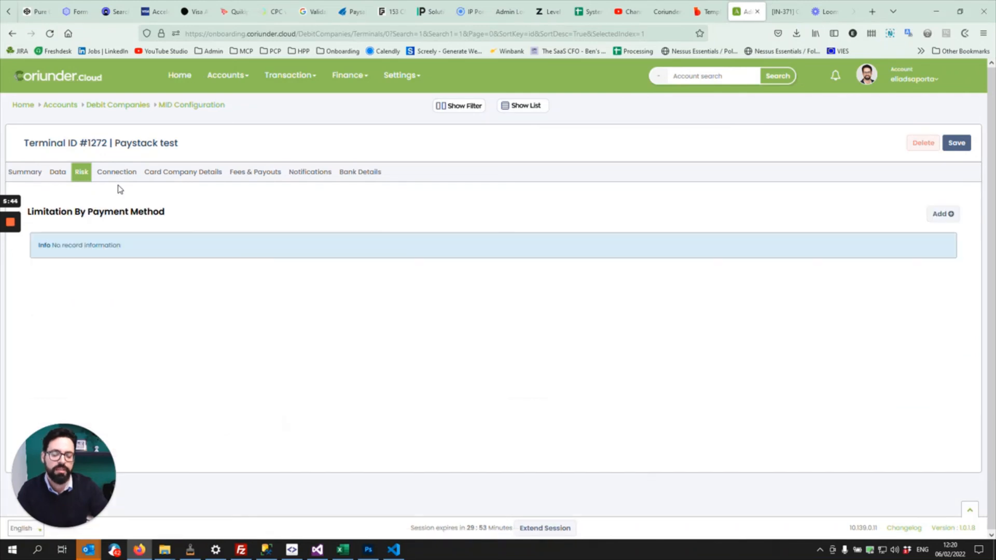
- Add a credit card issuer-decline rule to the terminal with a 1-day time frame and a transaction count limit of 3
{"action": "left_click", "coordinate": [940, 214]}
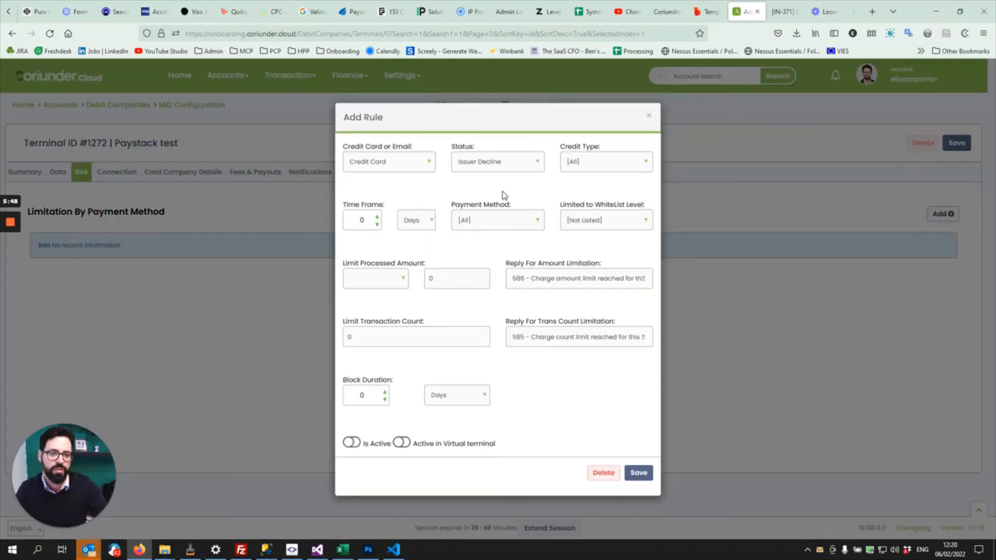
{"action": "left_click", "coordinate": [361, 220]}
{"action": "type", "text": "1"}
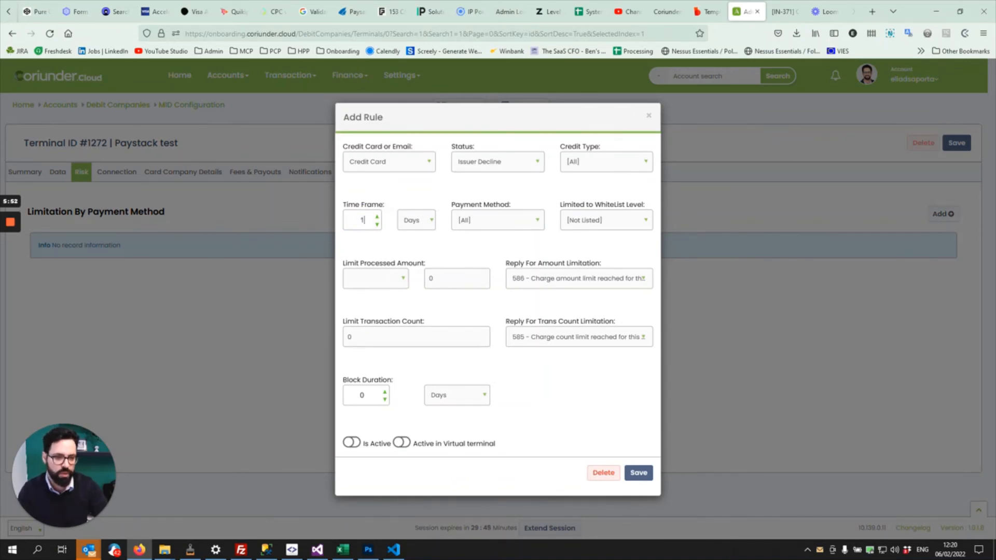
{"action": "left_click", "coordinate": [313, 342]}
{"action": "type", "text": "3"}
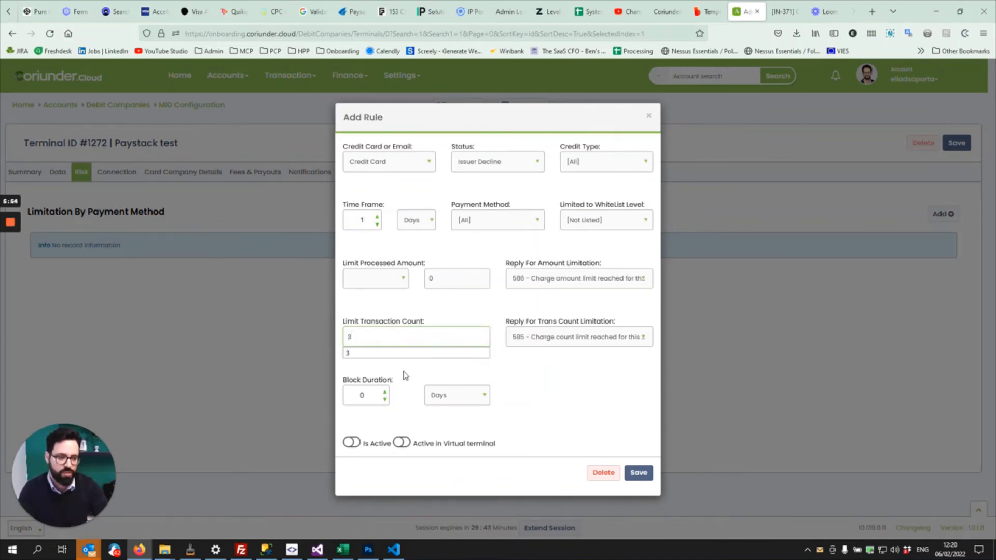
- Activate the terminal's new rule, including for the virtual terminal, and save it
{"action": "left_click", "coordinate": [351, 442]}
{"action": "left_click", "coordinate": [424, 445]}
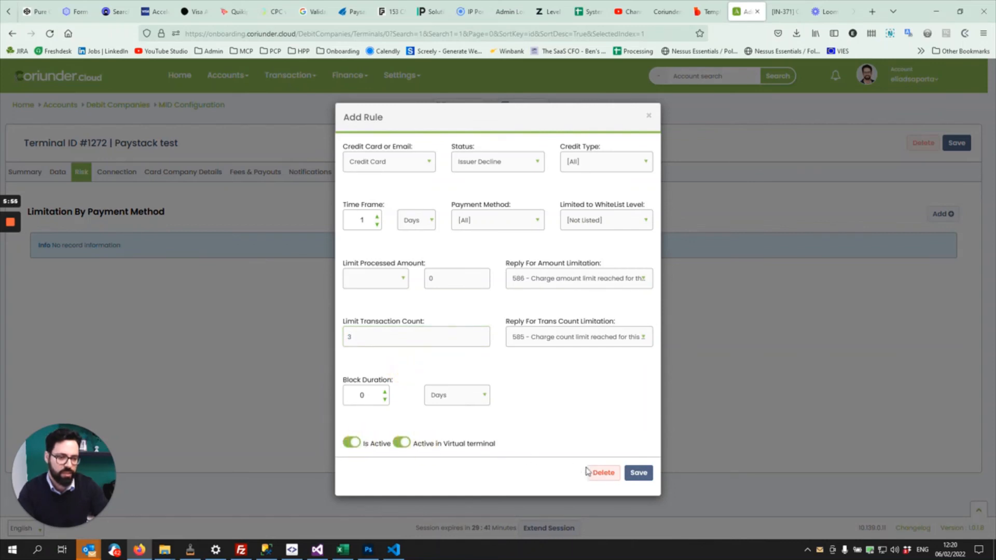
{"action": "left_click", "coordinate": [638, 471]}
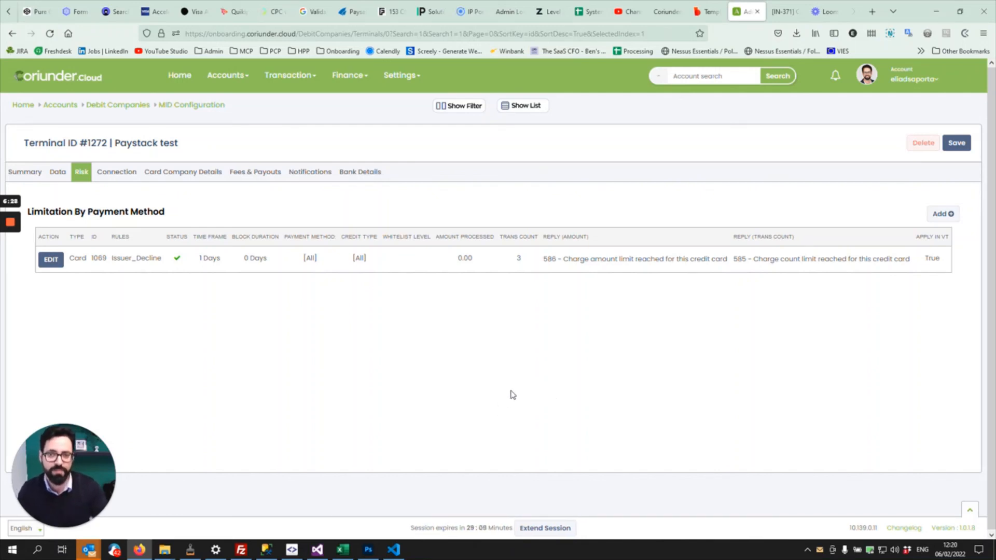
{"action": "left_click", "coordinate": [15, 226]}
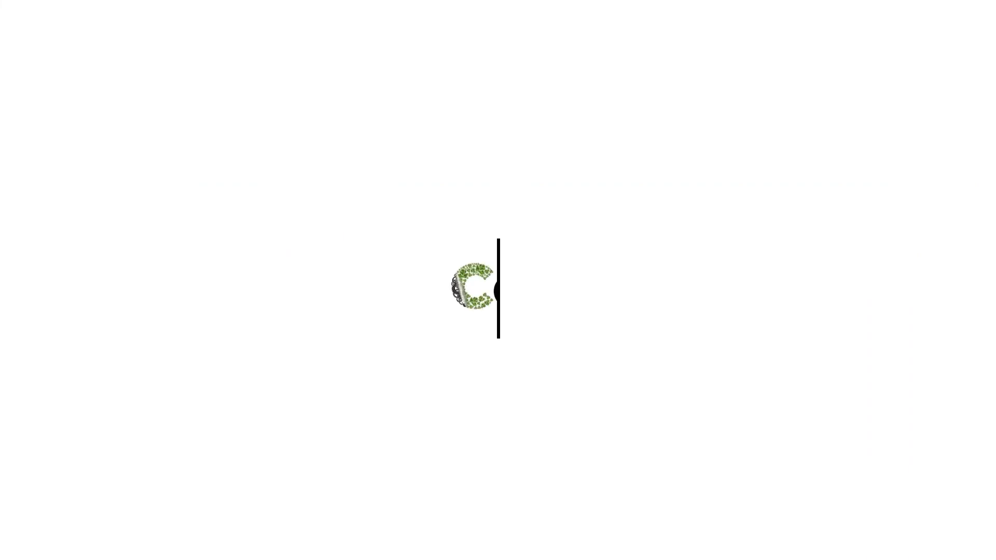